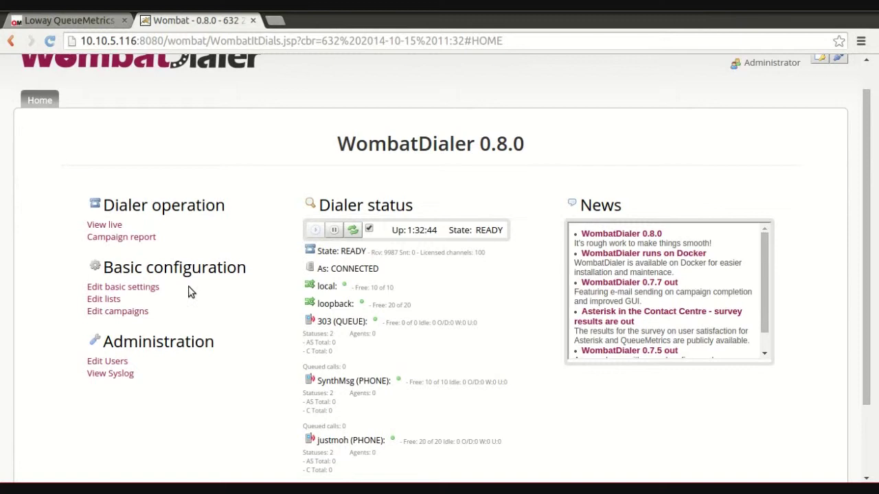
Open the basic settings and review the Asterisk server and the local trunk's dial string
left_click(153, 287)
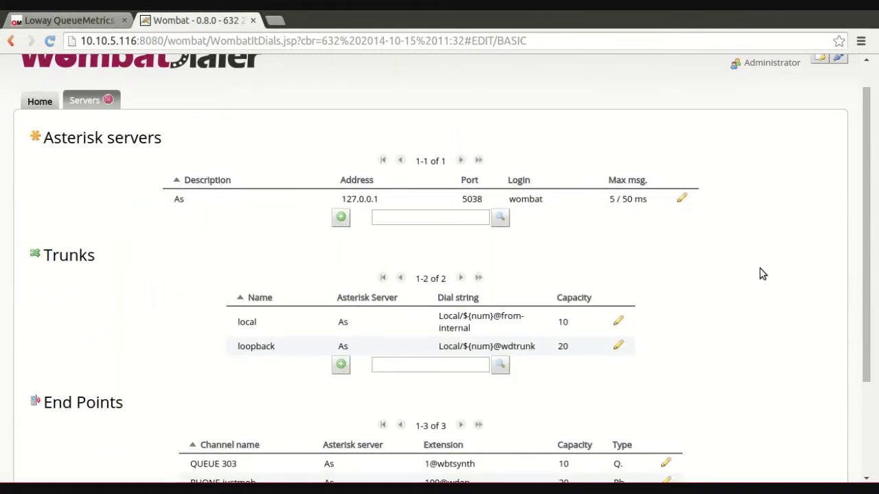
scroll(760, 273, "down", 3)
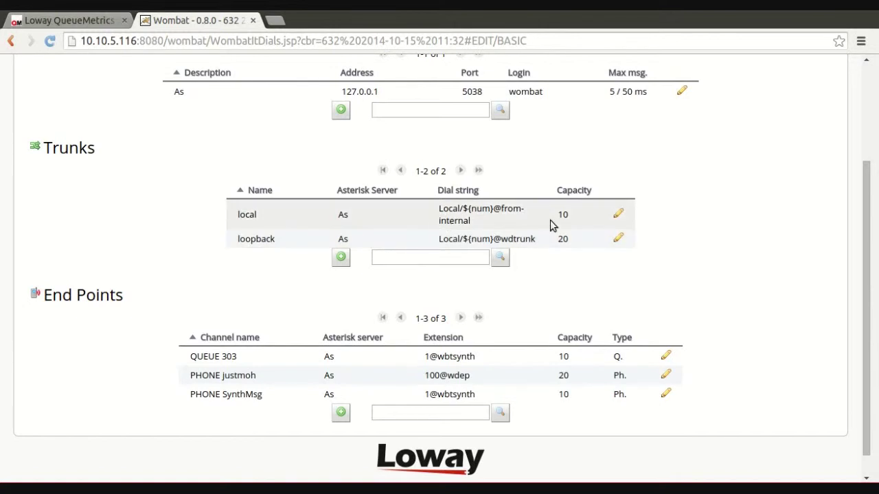
left_click(490, 214)
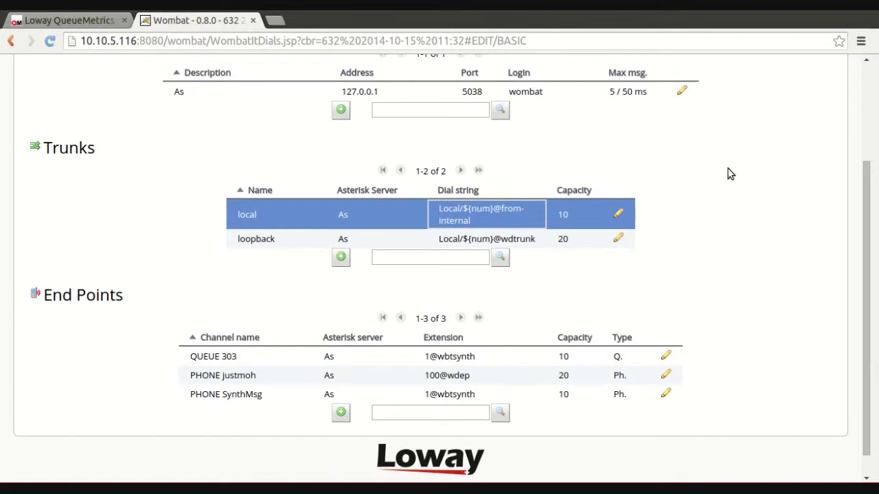
Inspect the QUEUE 303 end point's settings, including its queue name and max channels, and close them without saving
left_click(266, 359)
left_click(666, 355)
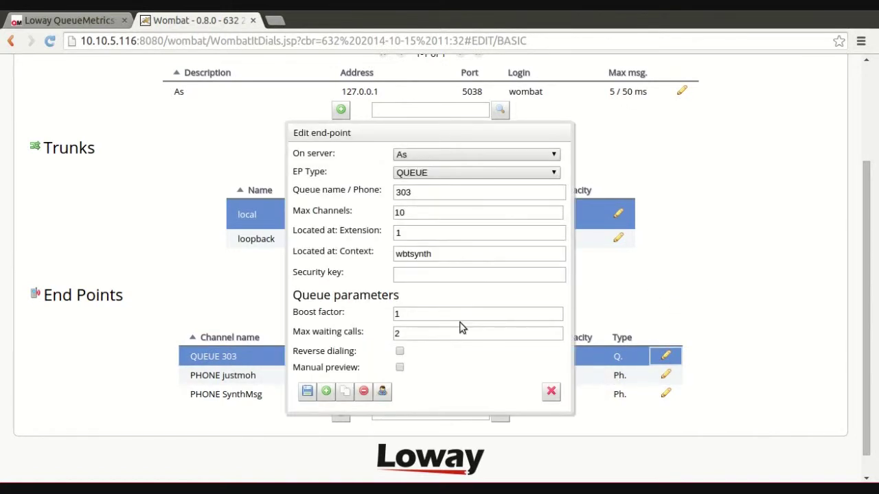
left_click(420, 195)
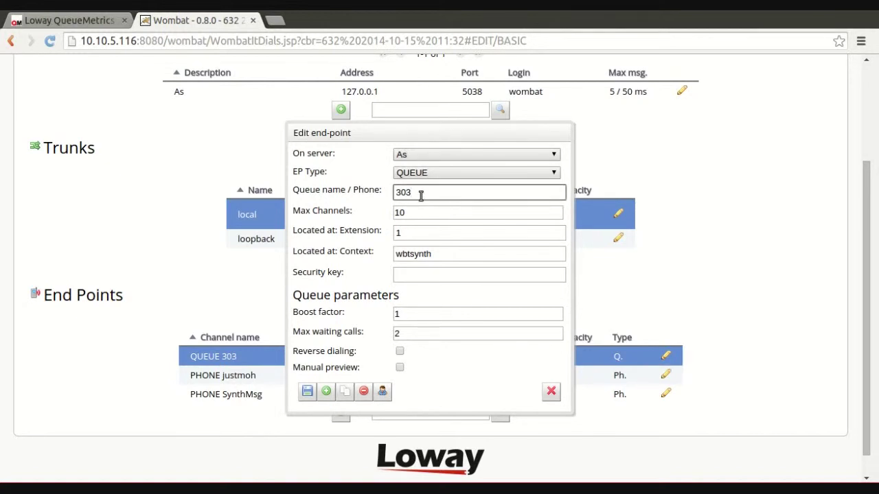
left_click(426, 216)
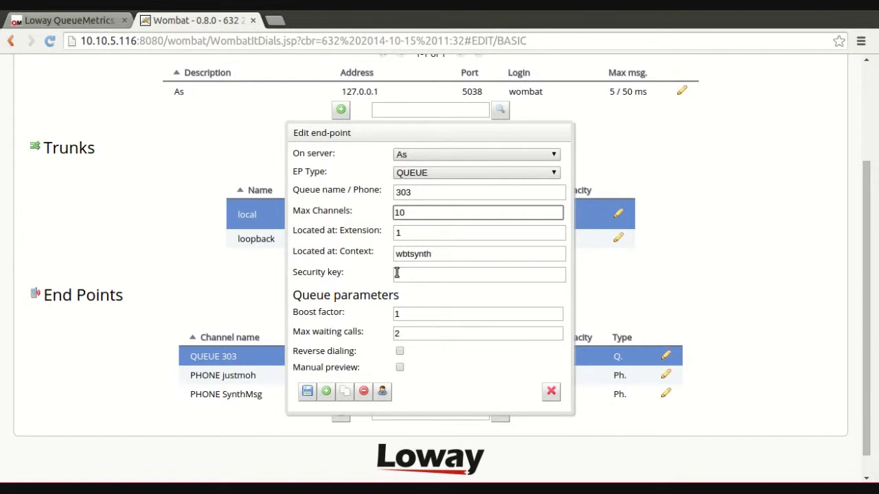
left_click(552, 389)
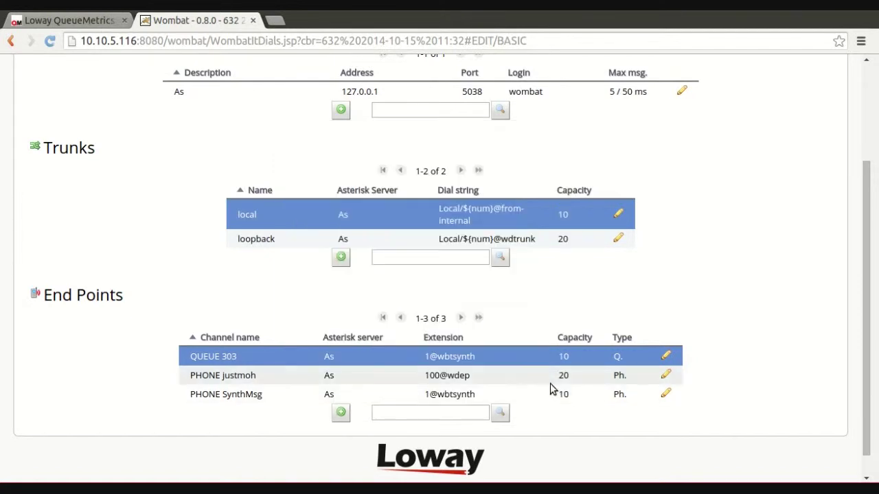
Review the PHONE SynthMsg and PHONE justmoh end points, inspecting justmoh's settings and closing them without saving
left_click(270, 393)
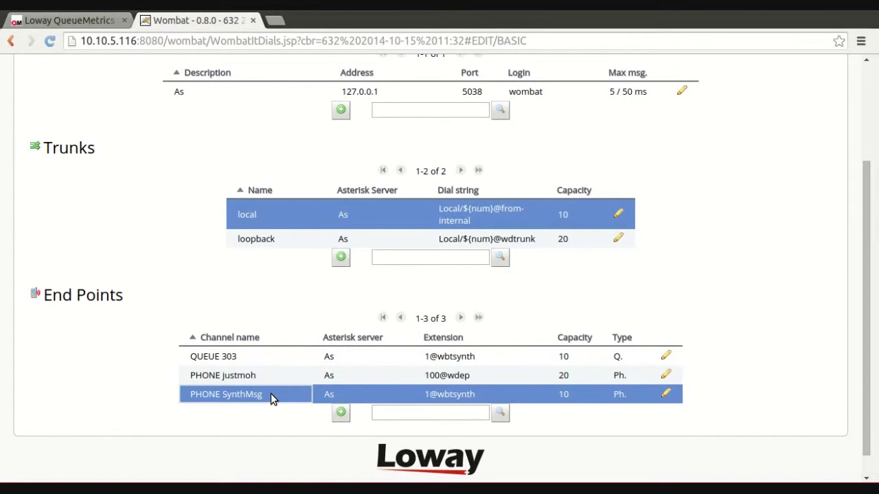
left_click(403, 377)
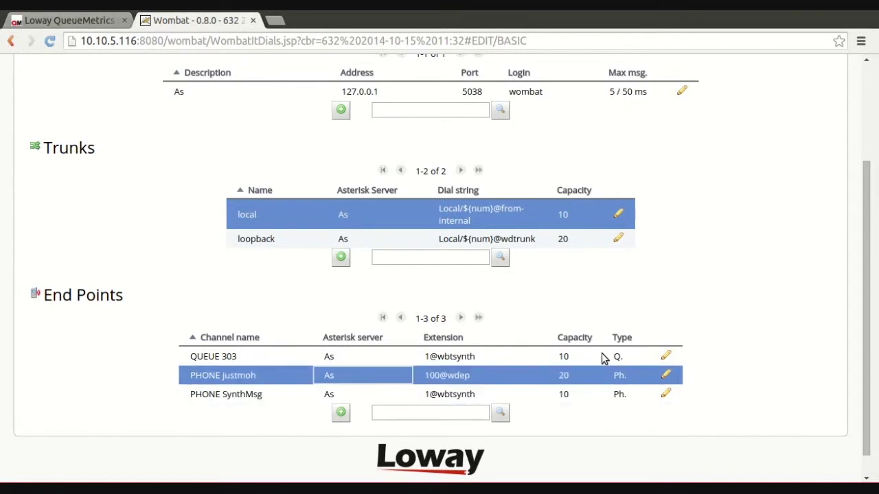
left_click(665, 374)
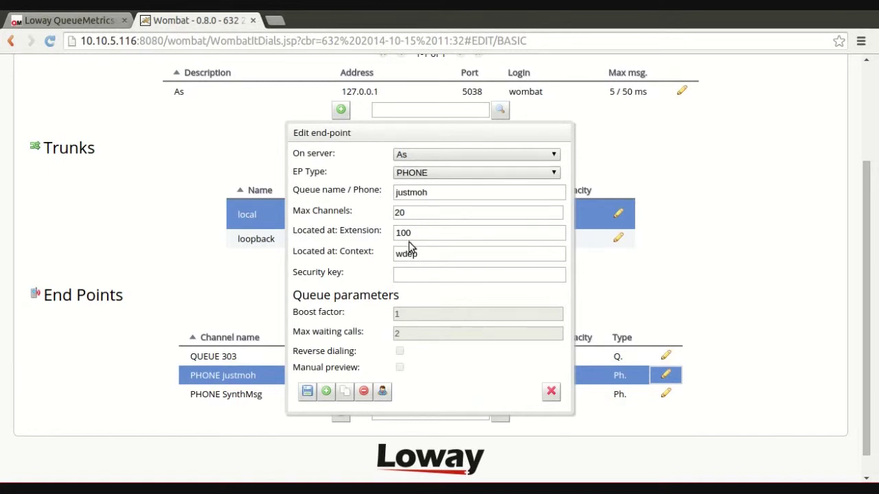
left_click(430, 193)
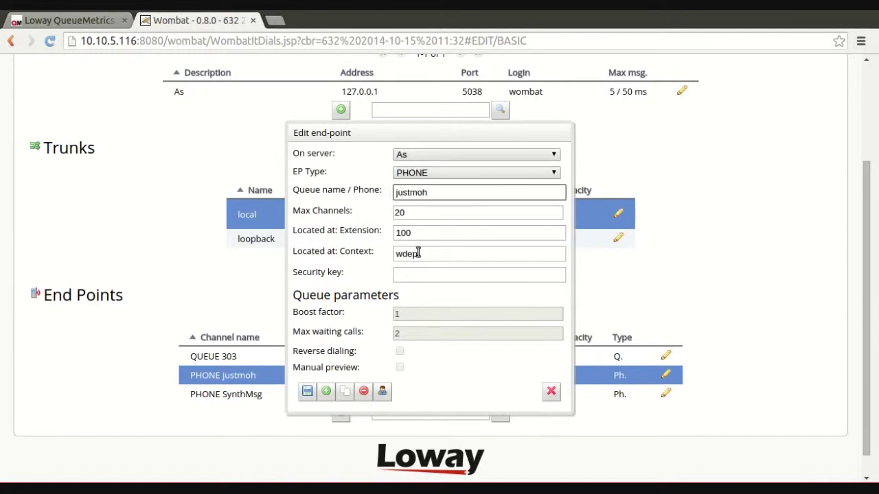
left_click(550, 391)
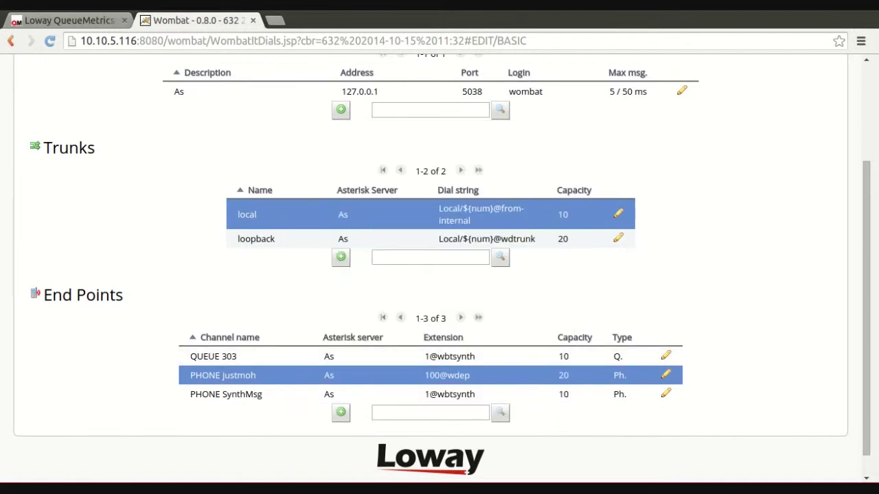
Return to the home page and open the call lists for editing
scroll(93, 135, "up", 2)
scroll(93, 135, "up", 2)
left_click(40, 137)
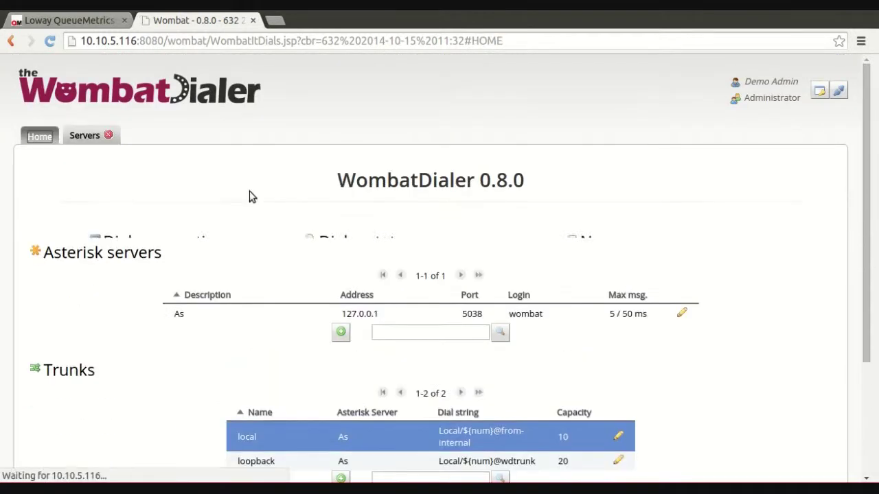
scroll(186, 323, "down", 4)
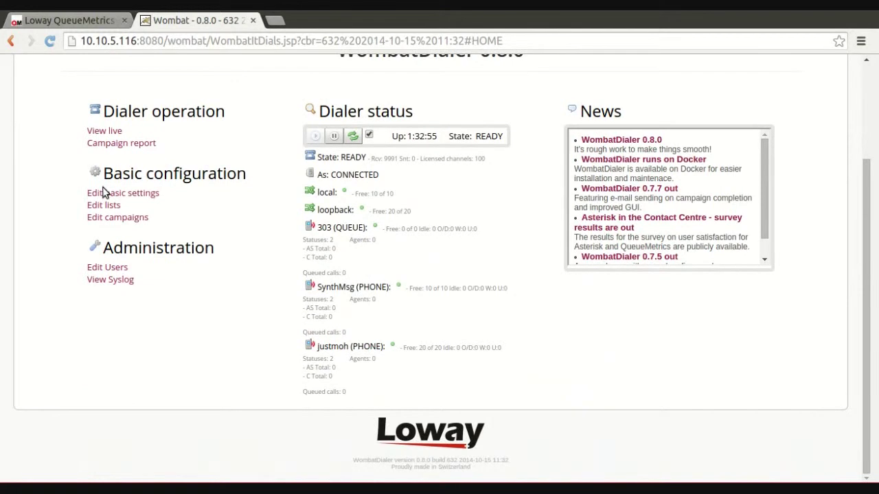
left_click(108, 206)
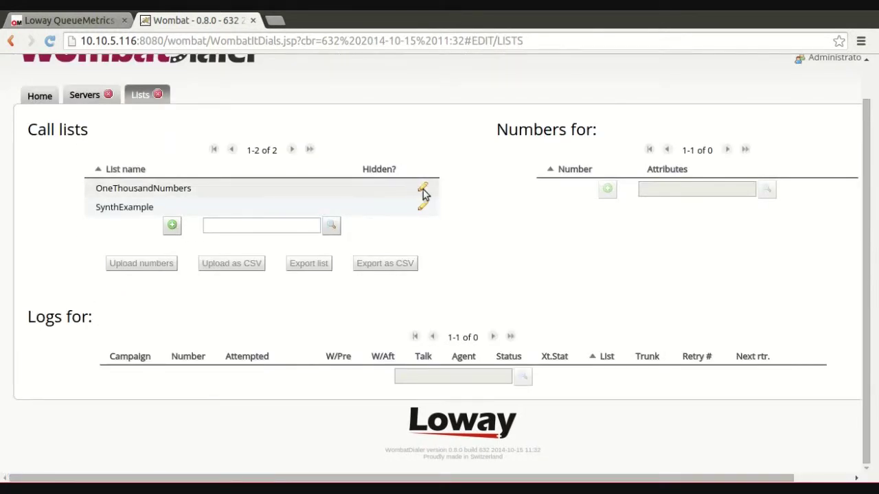
Display the numbers in the OneThousandNumbers list and view its CSV upload dialog without uploading a file
left_click(321, 192)
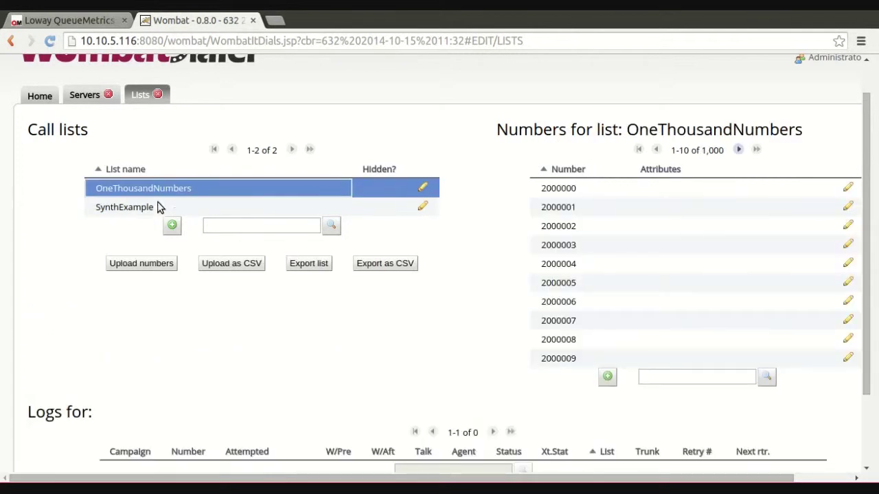
left_click(240, 265)
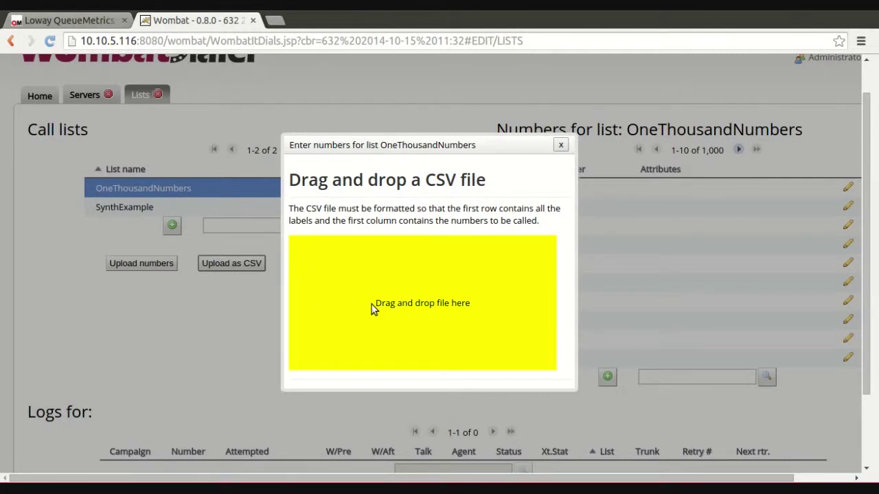
left_click(516, 157)
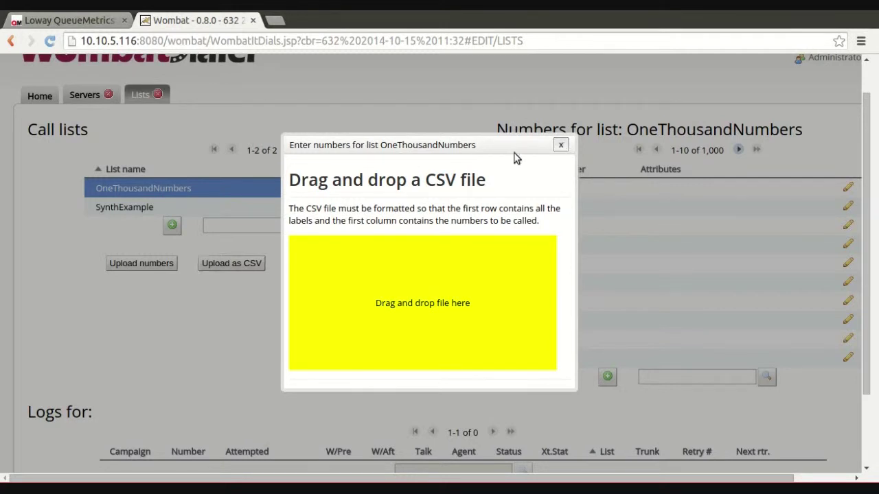
Inspect the number and attributes of the first call record in the SynthExample list, and close it without saving
left_click(215, 207)
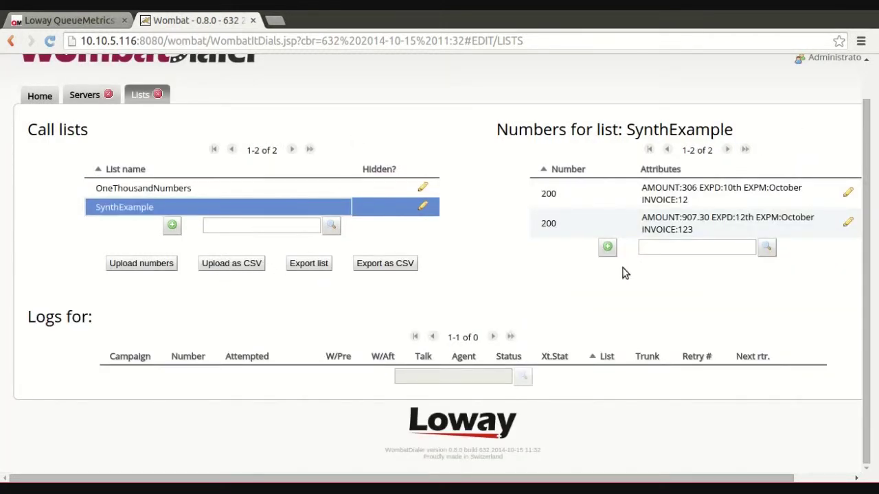
left_click(848, 194)
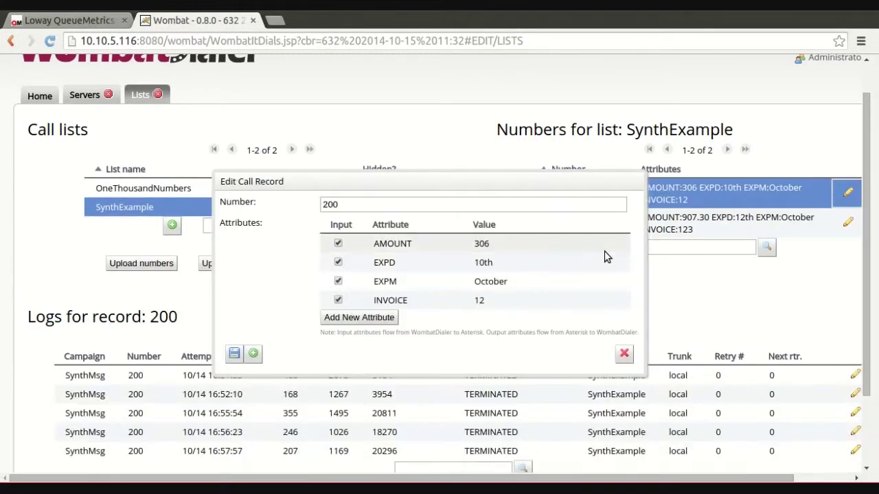
left_click_drag(354, 204, 322, 204)
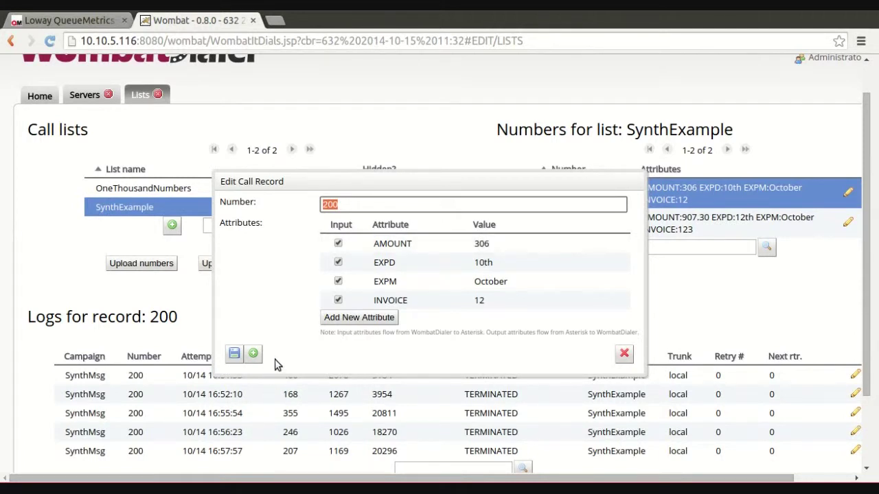
left_click(623, 355)
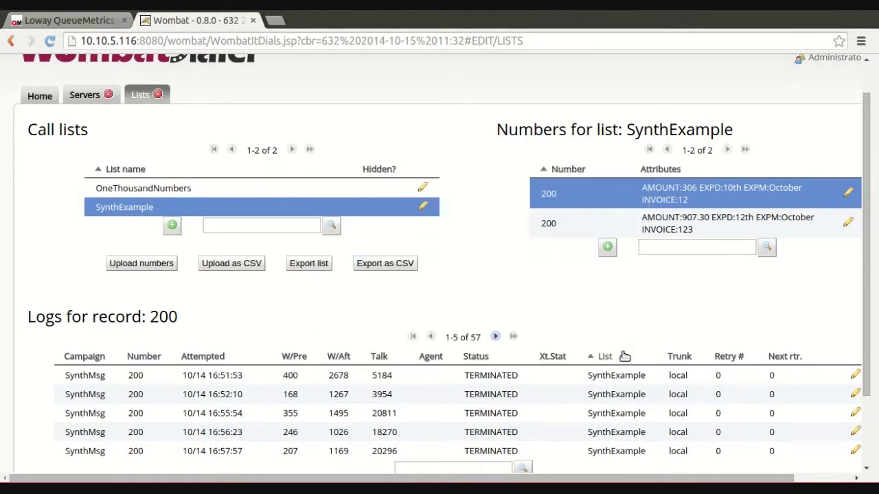
Open the campaign configuration from the home page and display the LargeReschedule campaign's details
left_click(40, 96)
left_click(117, 309)
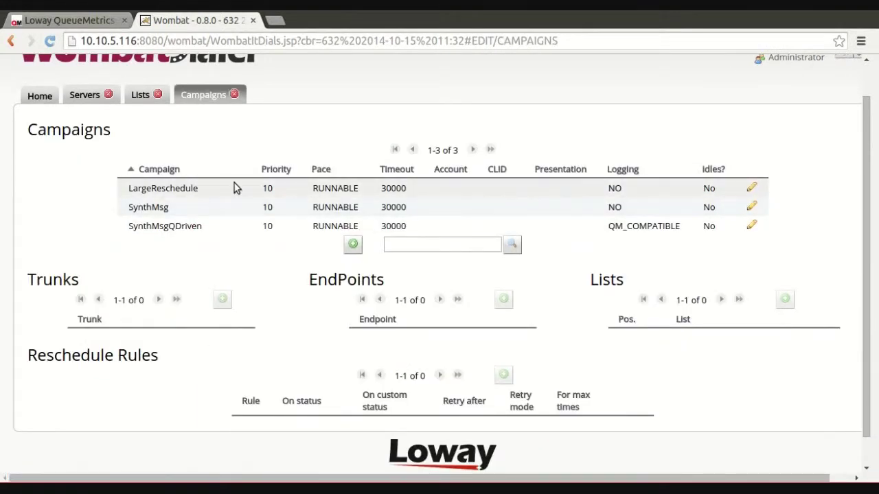
left_click(645, 191)
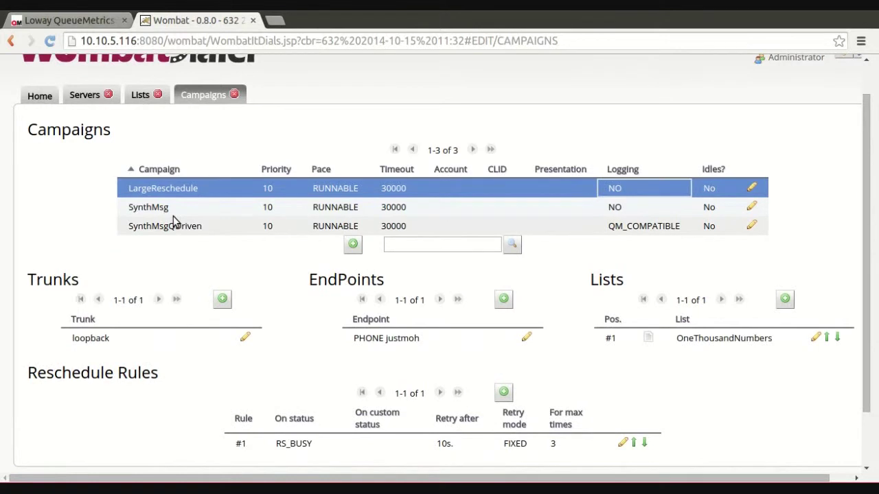
Review the LargeReschedule campaign's basic, active period, call placing and logging settings, and close them without saving
left_click(751, 188)
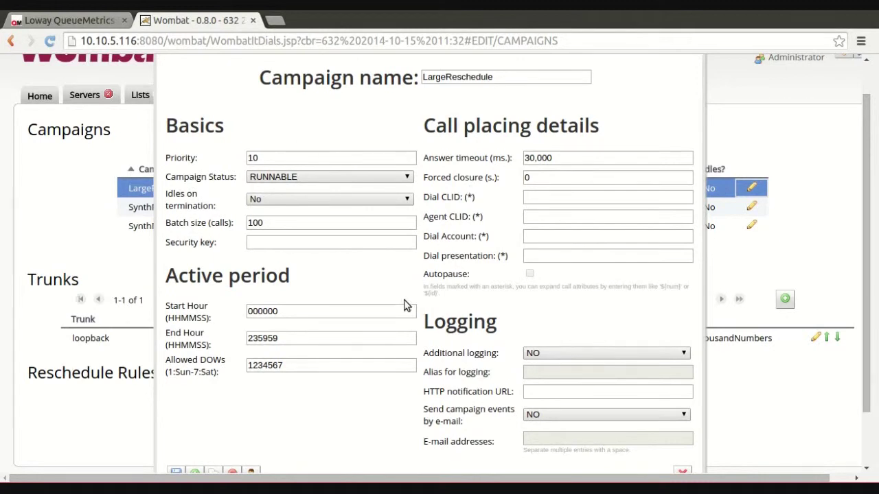
scroll(371, 368, "up", 1)
scroll(347, 382, "down", 2)
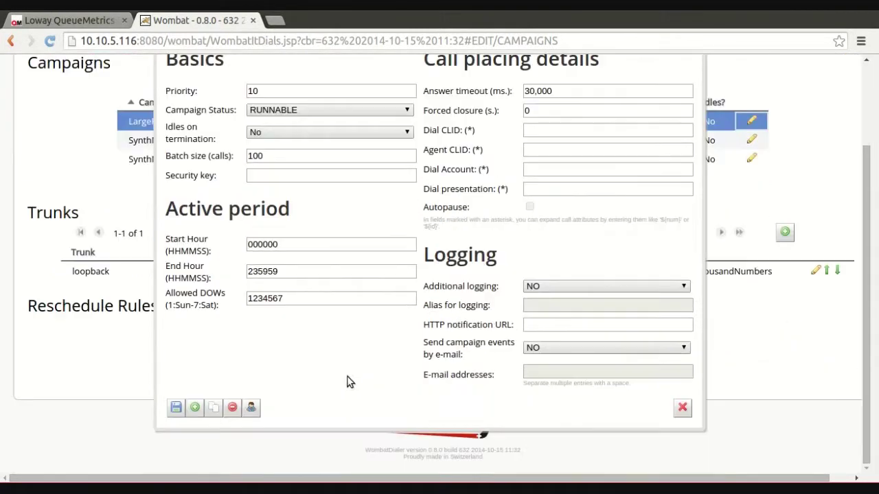
left_click(682, 407)
Examine the trunk, end point and RS_BUSY reschedule rule assigned to the LargeReschedule campaign
left_click(132, 279)
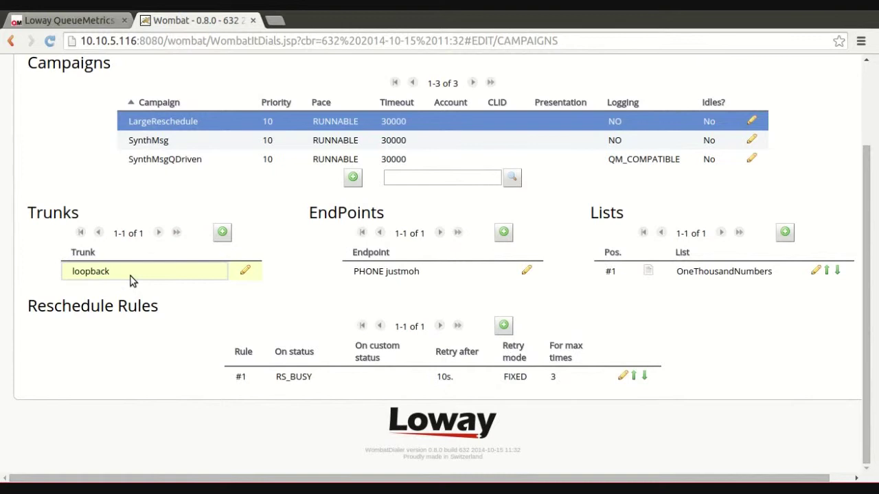
left_click(396, 271)
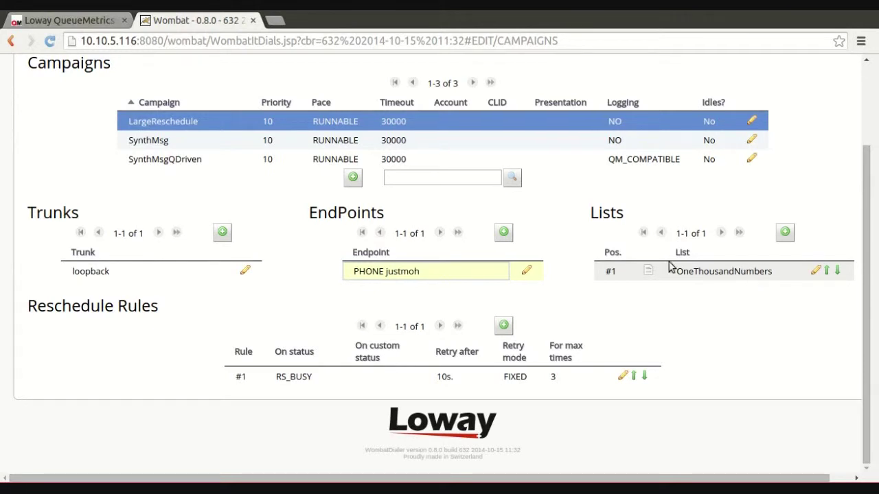
left_click(355, 377)
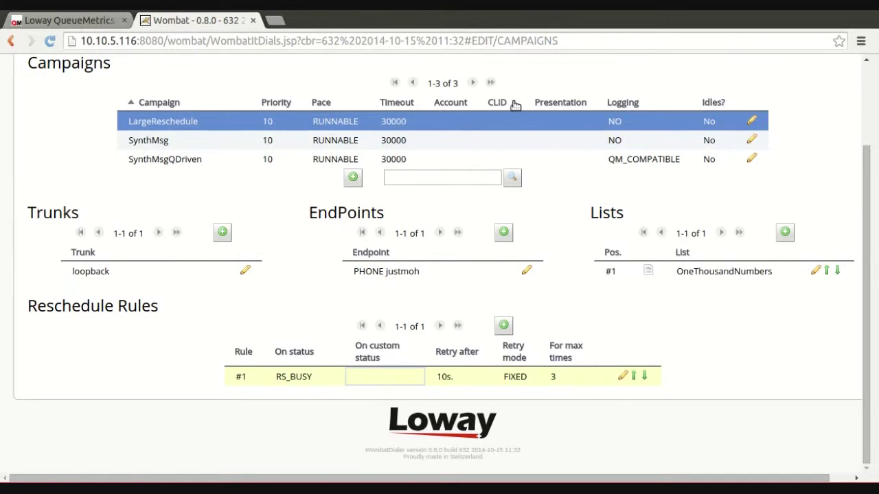
Review the SynthMsgQDriven campaign's settings, including its QM_COMPATIBLE logging and e-mail notification, and close them without saving
left_click(254, 159)
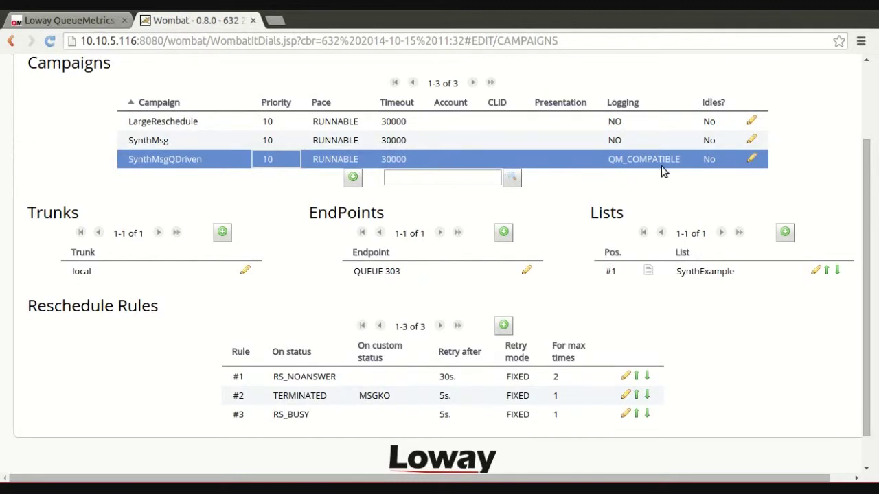
left_click(751, 159)
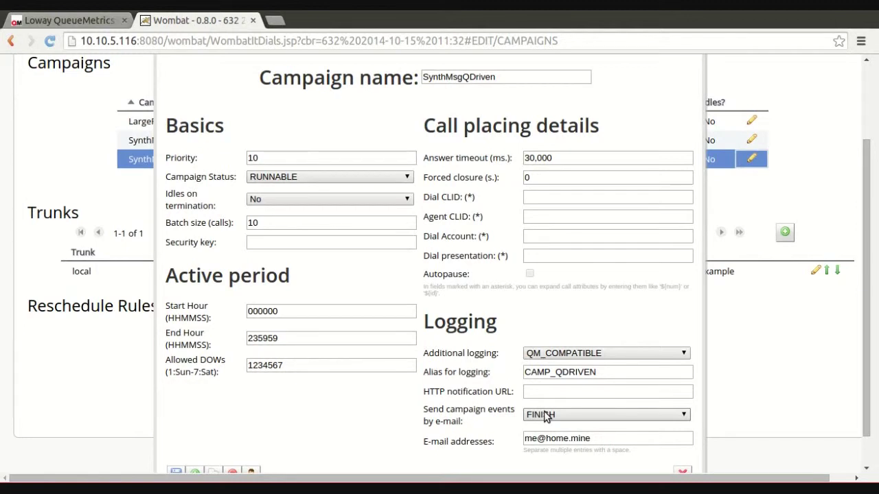
scroll(257, 467, "down", 1)
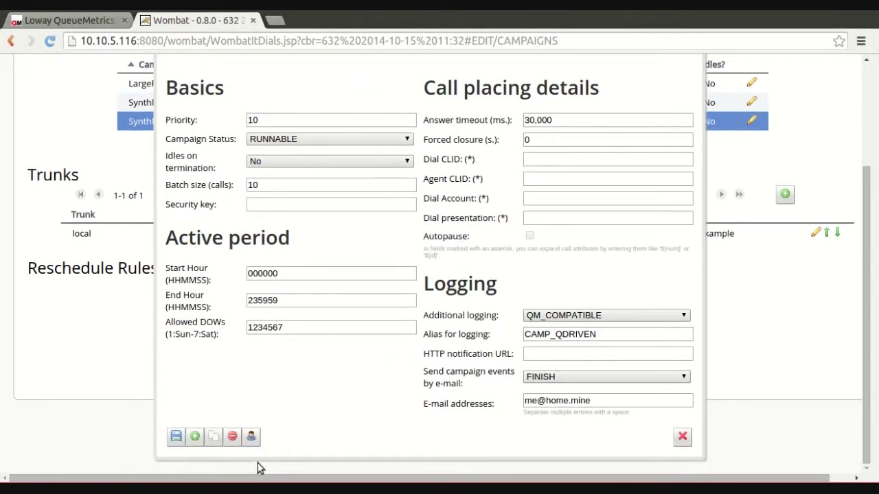
left_click(679, 443)
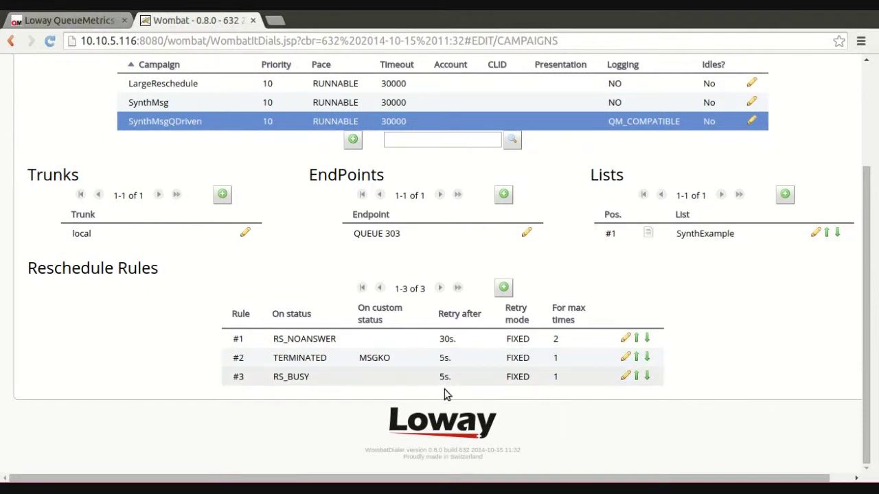
Check SynthMsgQDriven's RS_NOANSWER reschedule rule and switch to the terminal to view the wbtsynth dialplan
left_click(312, 342)
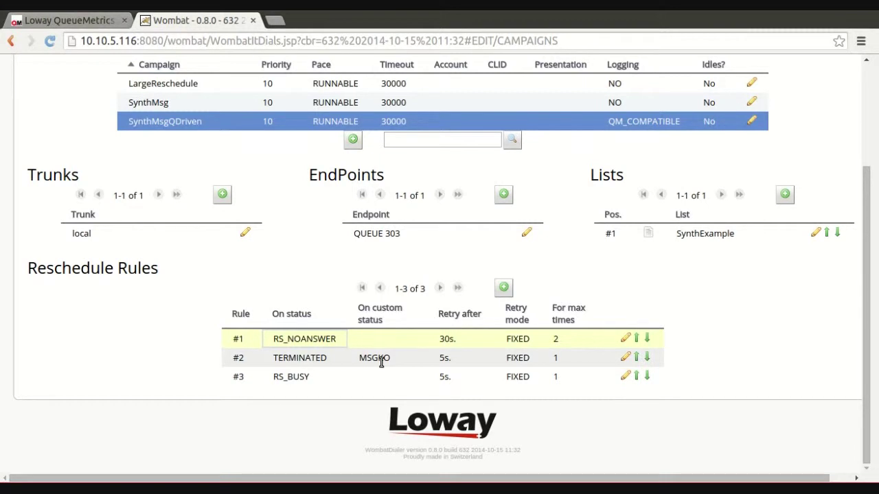
left_click(2, 311)
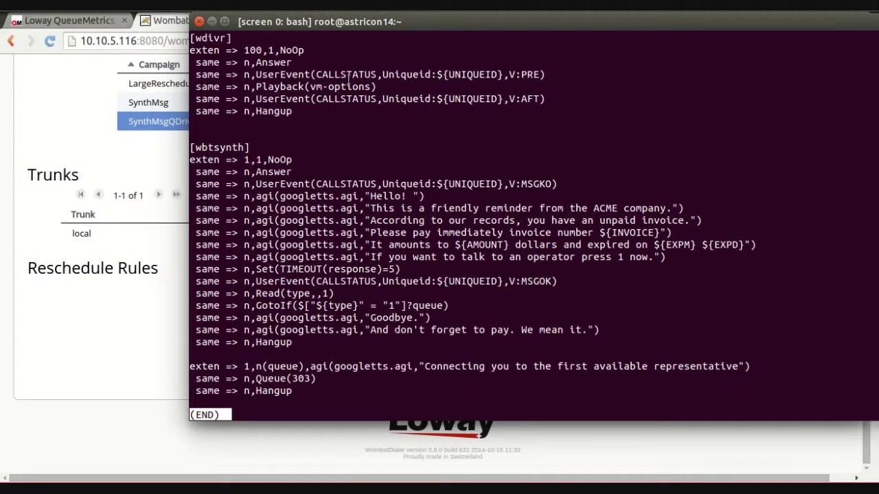
Return to WombatDialer from the terminal and review the dialer status on the home page
left_click(162, 302)
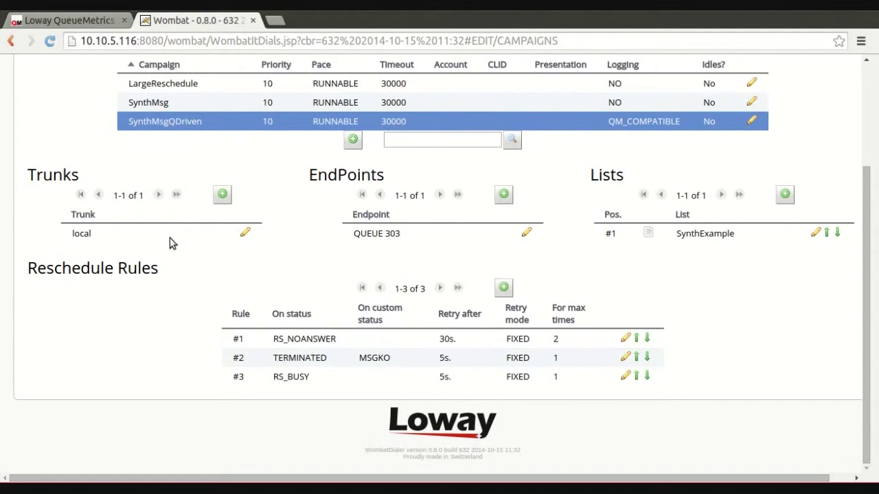
scroll(100, 189, "up", 3)
scroll(96, 190, "up", 1)
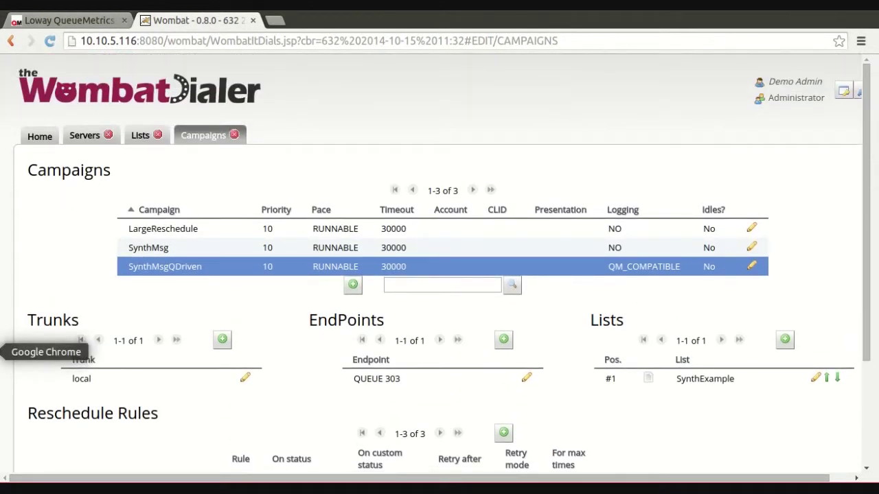
left_click(82, 139)
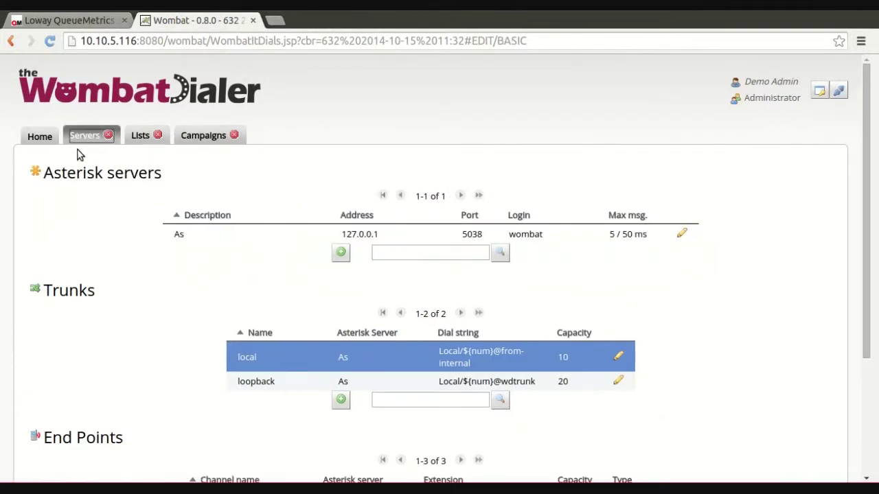
left_click(48, 138)
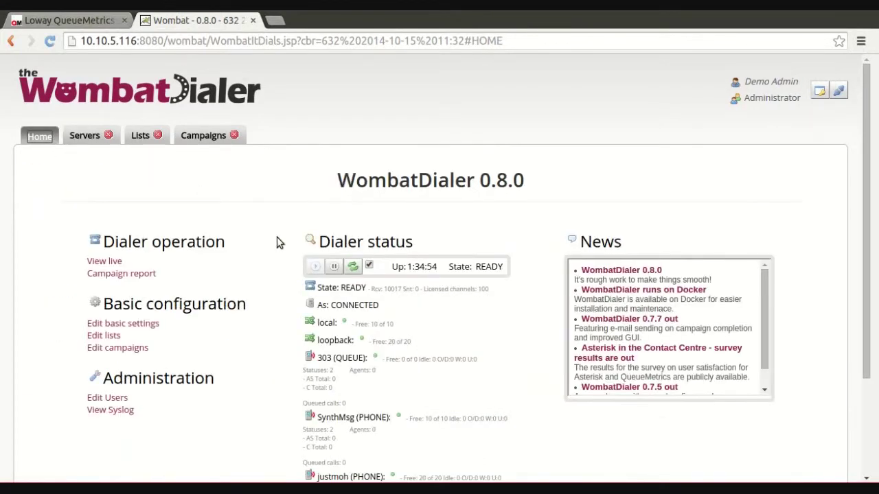
scroll(267, 245, "down", 2)
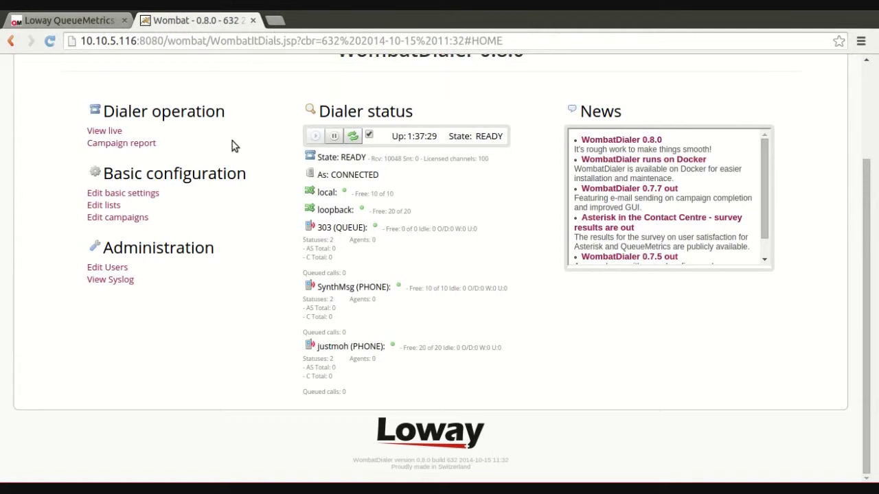
Start the SynthMsgQDriven campaign from the live view and display the active runs and status charts
left_click(103, 130)
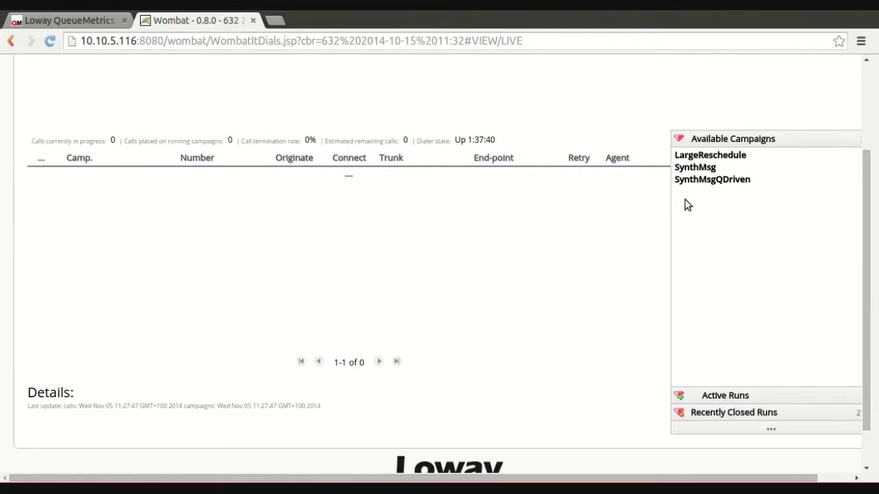
left_click(711, 181)
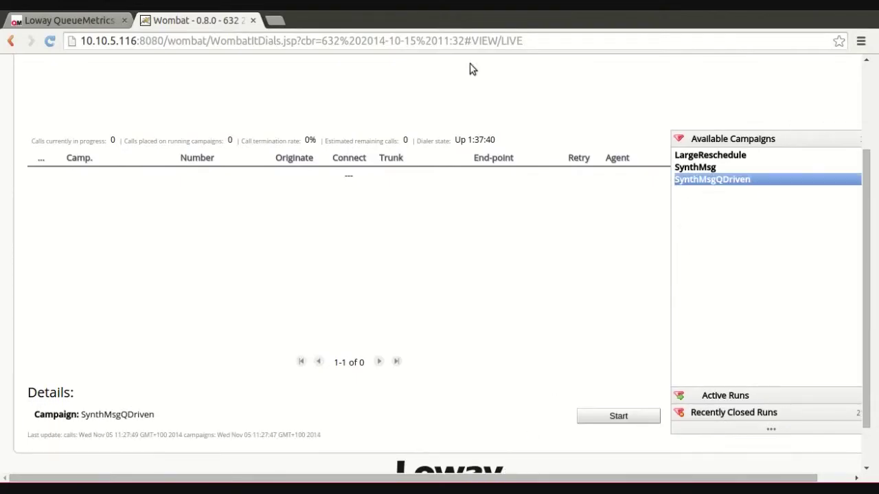
left_click(616, 416)
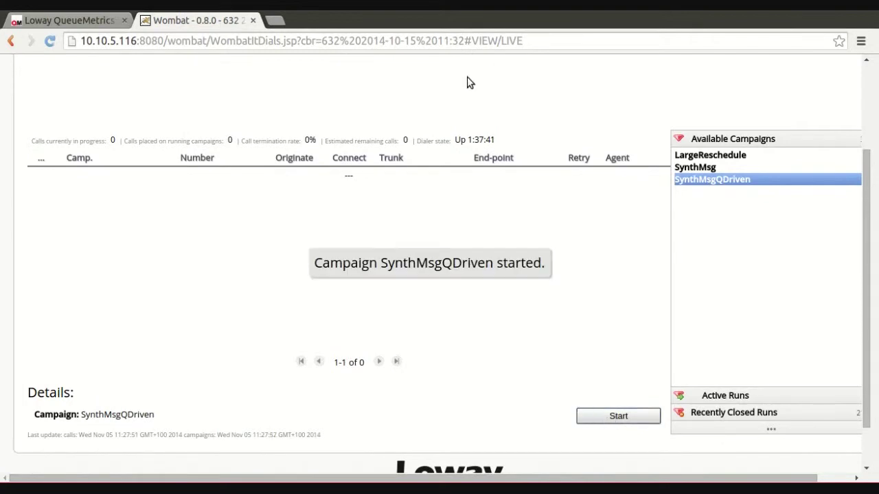
scroll(534, 180, "up", 3)
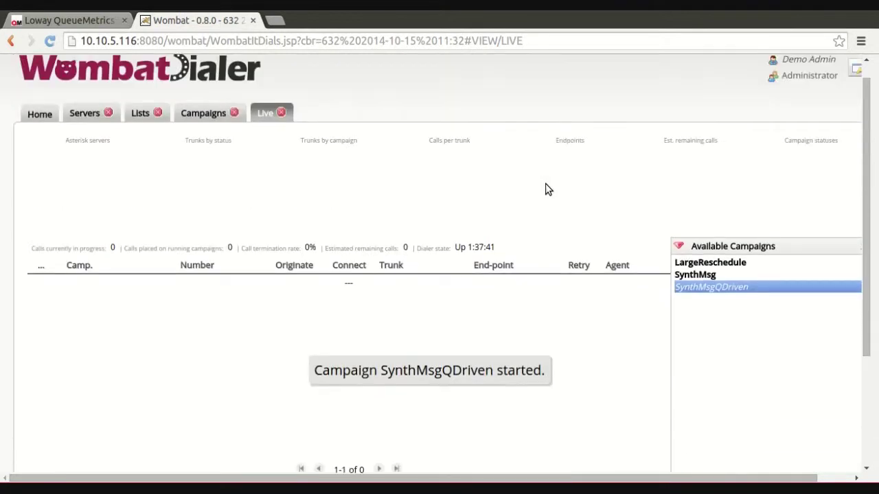
scroll(721, 278, "down", 3)
left_click(726, 343)
scroll(543, 145, "up", 3)
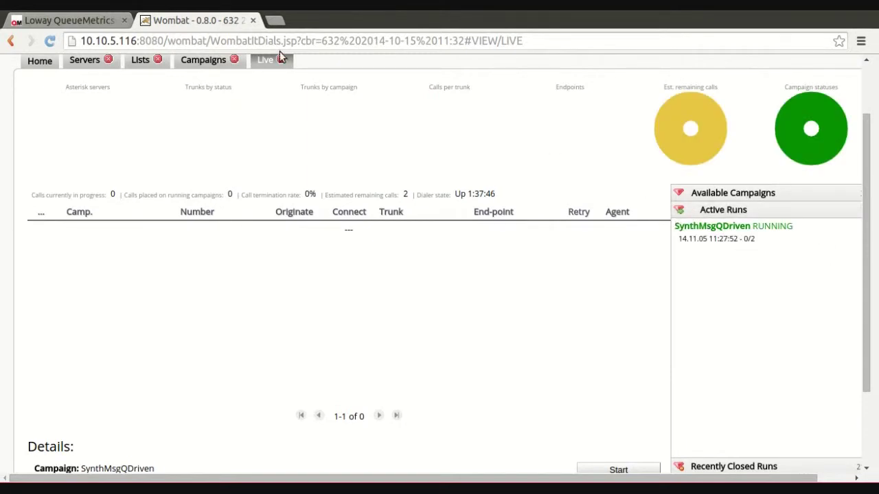
Check the running campaign and the agents at the end points in the home page's dialer status
left_click(39, 61)
scroll(320, 328, "down", 2)
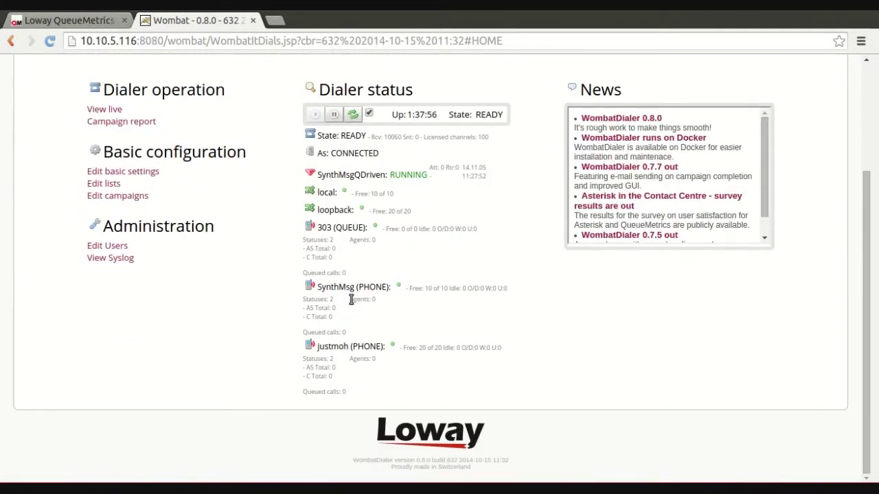
left_click_drag(359, 300, 382, 300)
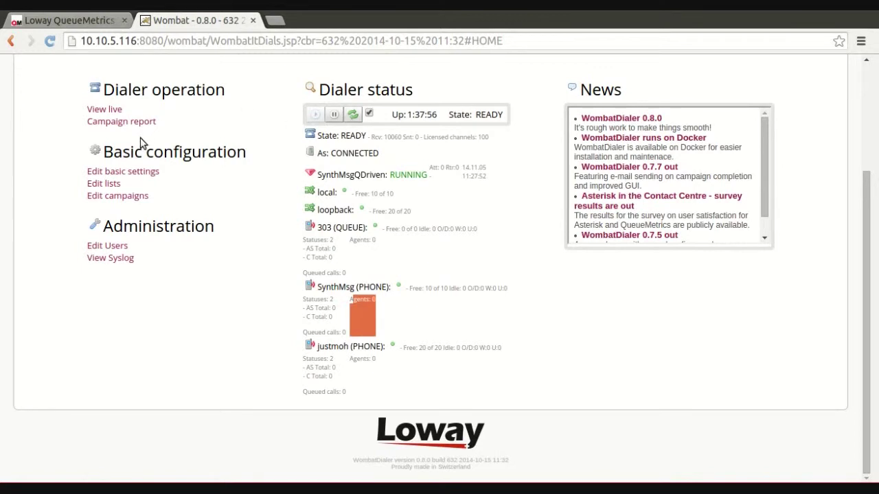
scroll(140, 137, "up", 3)
Switch to QueueMetrics and log the agent on to the WBT queue
left_click(59, 24)
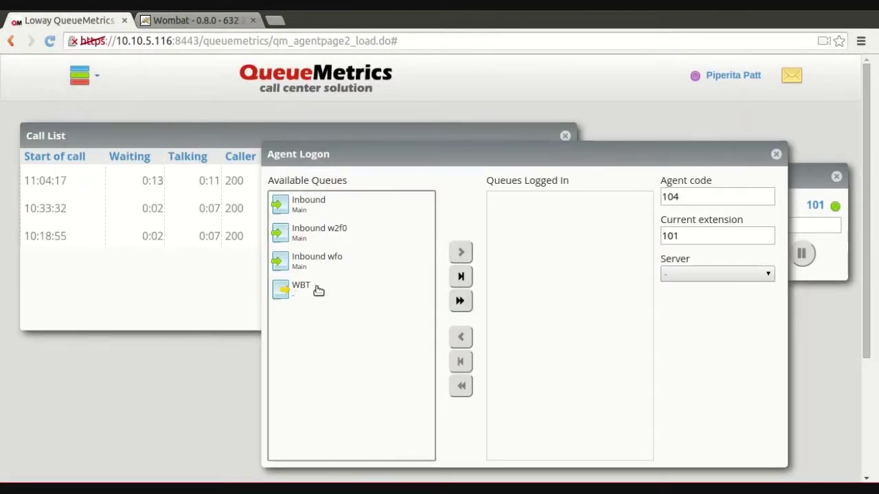
left_click(314, 290)
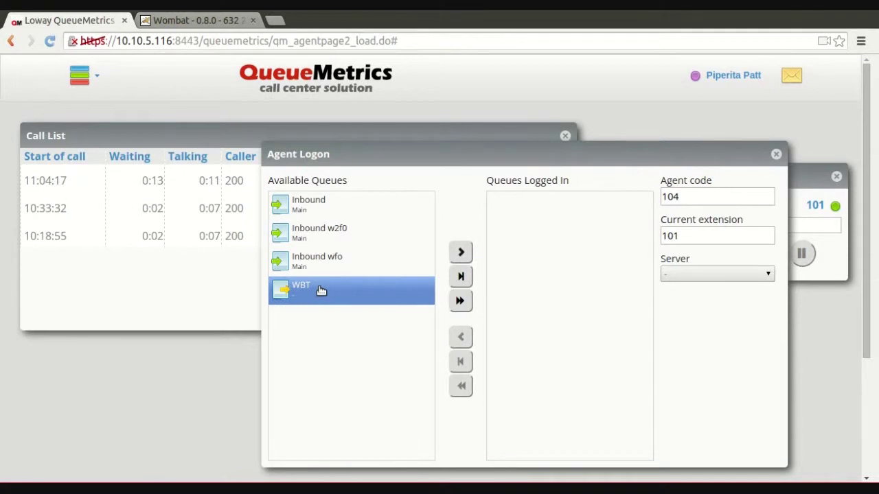
left_click(461, 253)
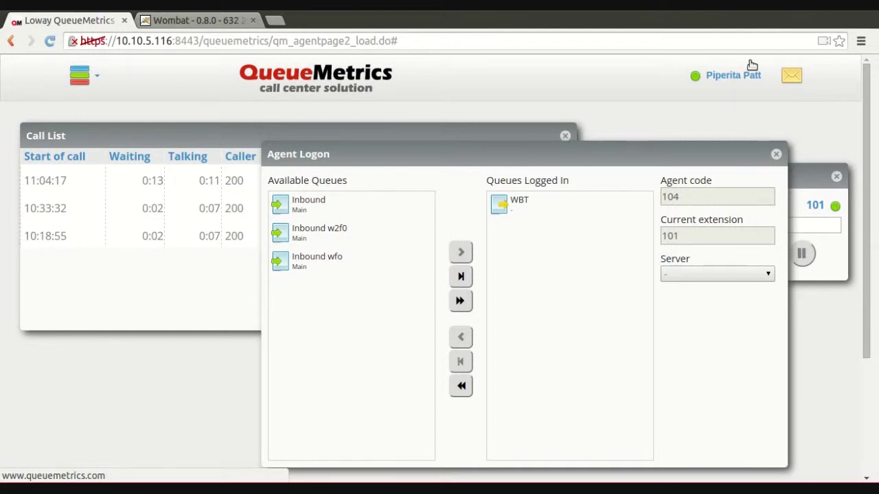
Check the agent's logon status and answer the incoming call on the soft phone
mouse_move(749, 74)
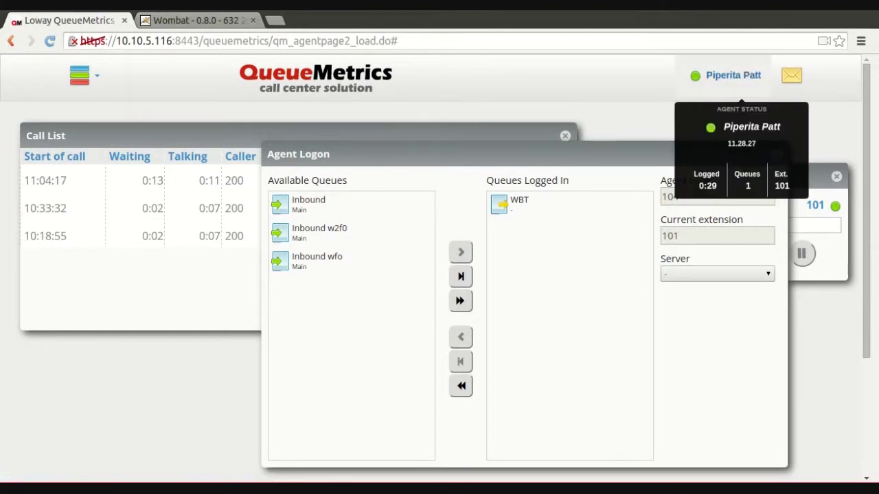
left_click(808, 190)
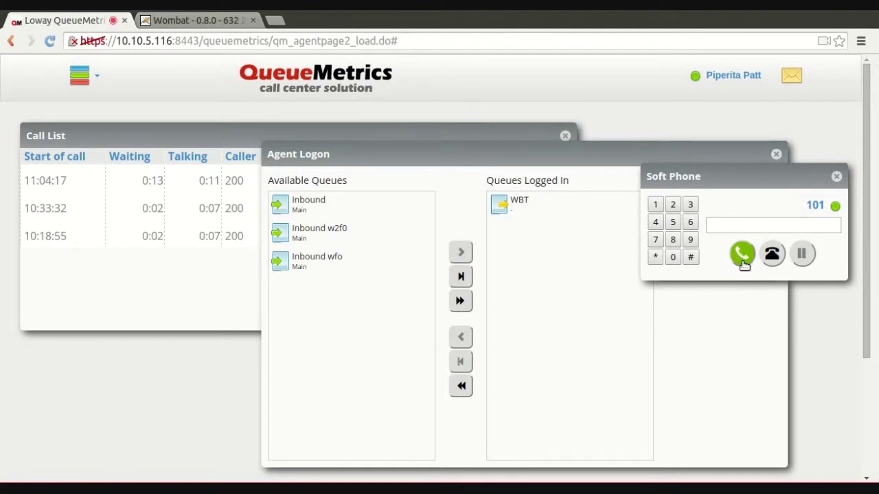
left_click(742, 265)
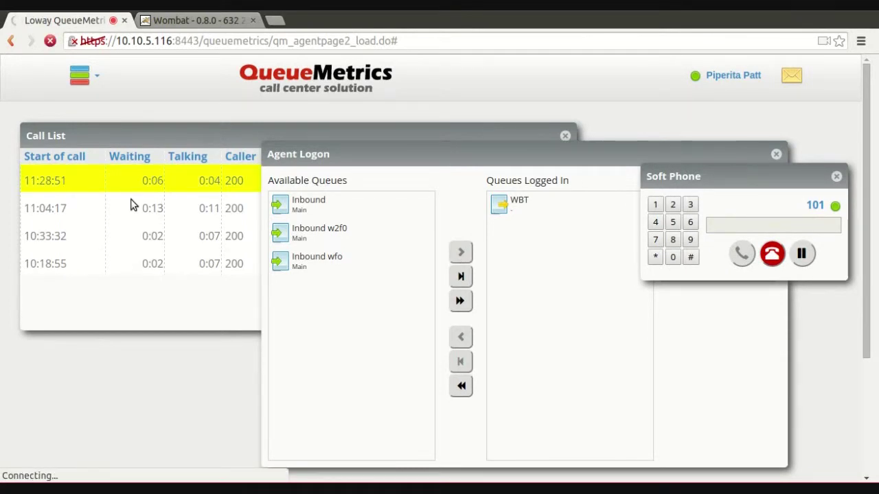
Switch back to WombatDialer and examine the details of the live SynthMsgQDriven call on QUEUE 303
left_click(197, 21)
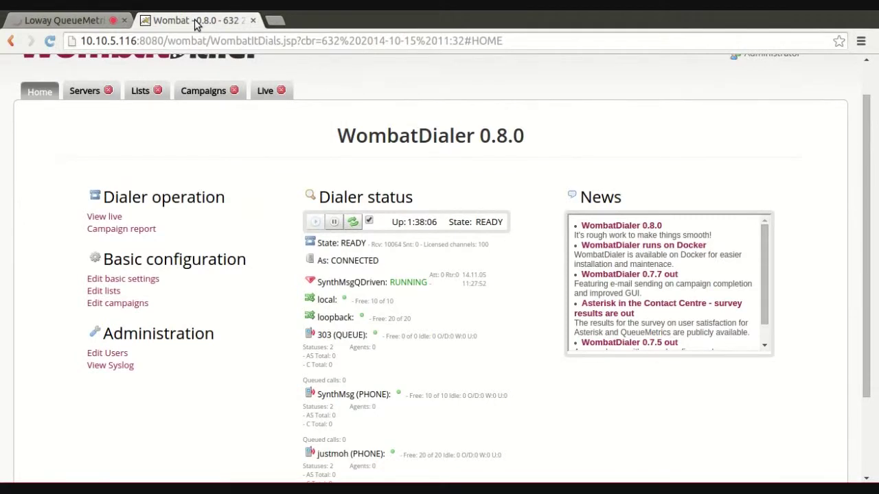
left_click(265, 92)
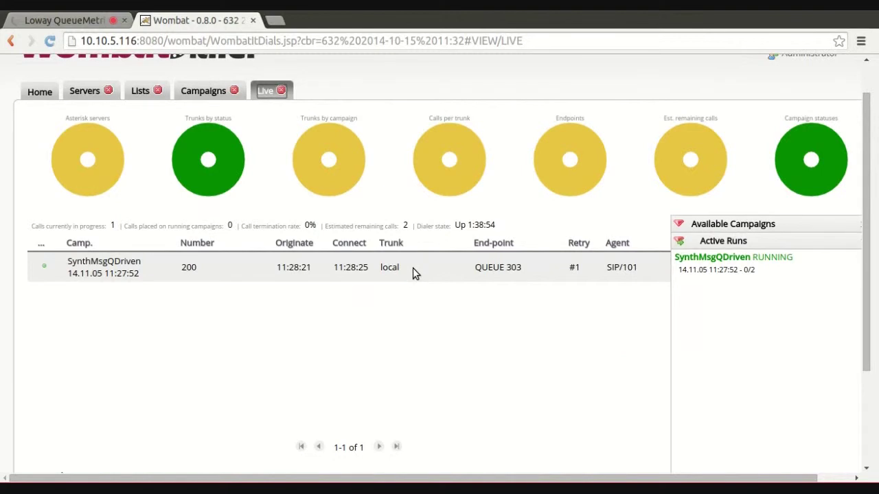
left_click(413, 273)
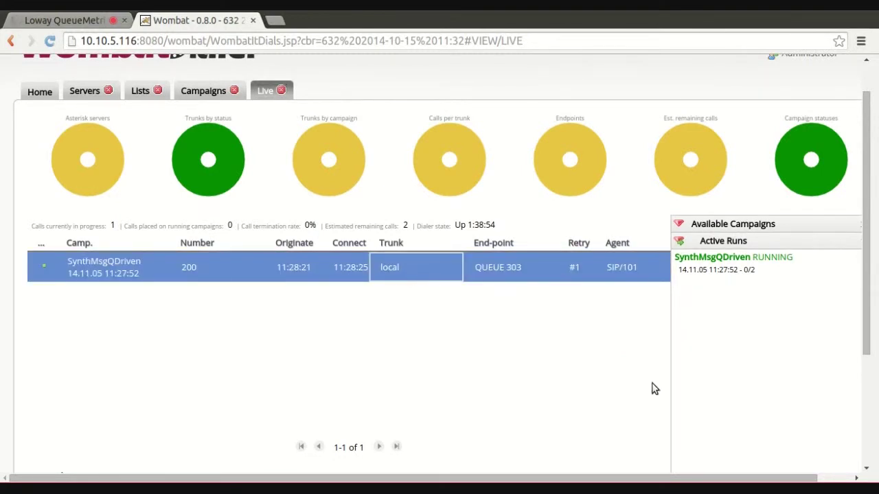
scroll(654, 384, "down", 2)
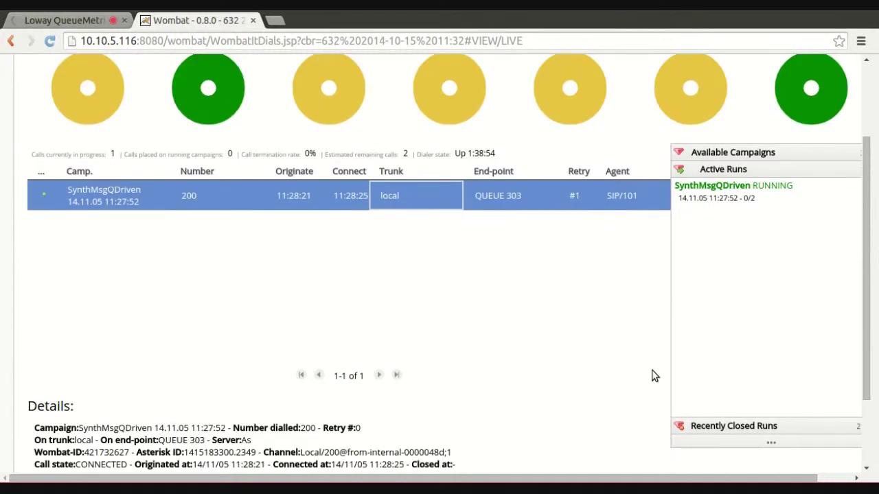
scroll(654, 376, "down", 1)
Start the LargeReschedule campaign from the available campaigns and view its calls and charts in the live view
left_click(728, 117)
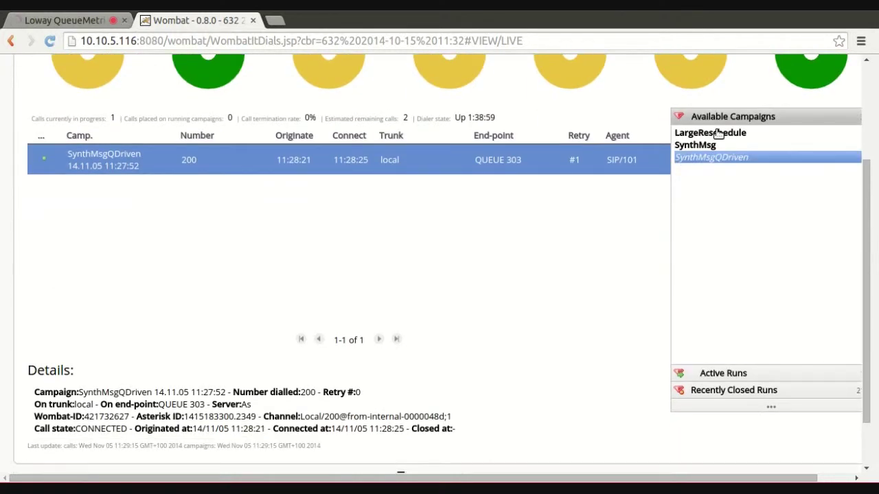
left_click(717, 134)
left_click(617, 393)
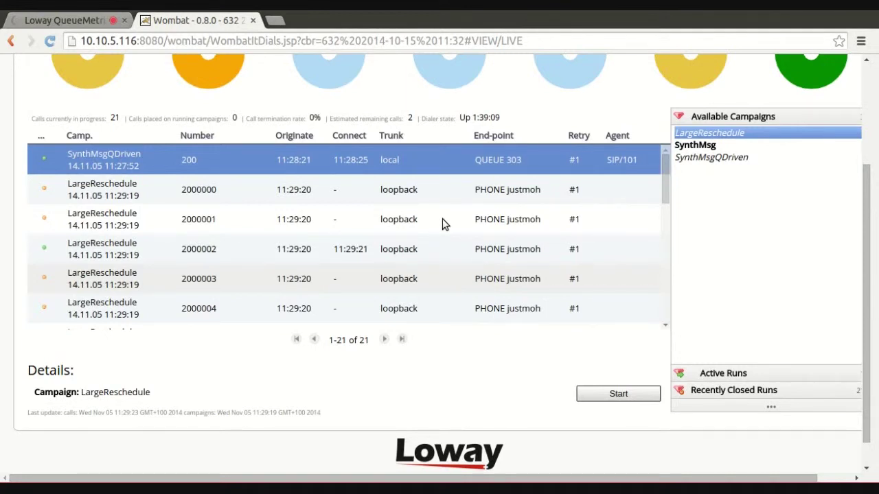
scroll(499, 165, "up", 3)
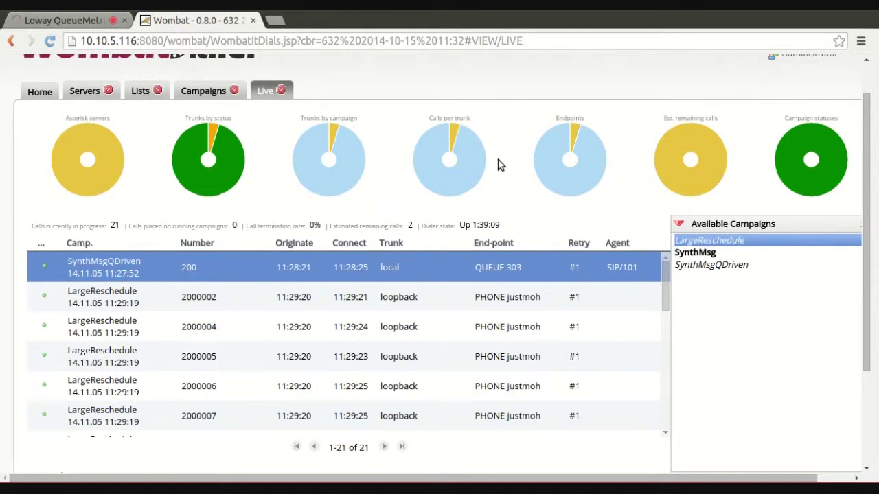
Hang up the agent's call in QueueMetrics, and inspect the new SynthMsgQDriven call's details in WombatDialer's live view
key("ctrl+shift+Tab")
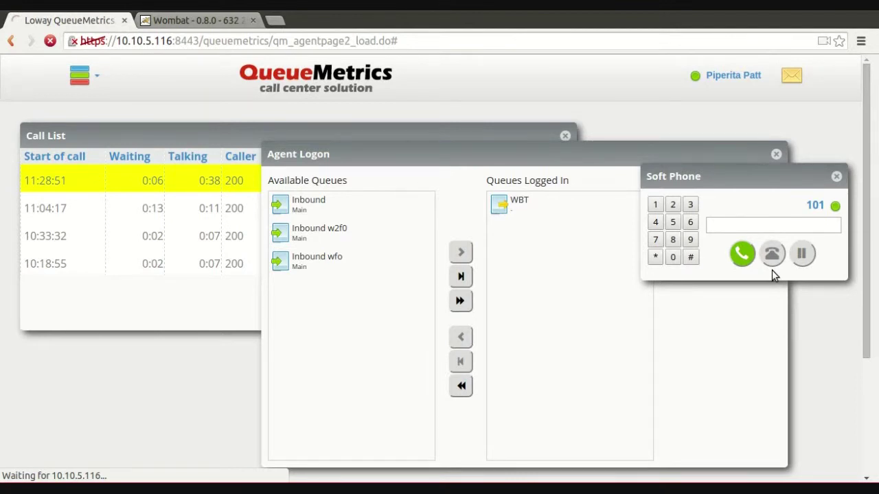
key("ctrl+Tab")
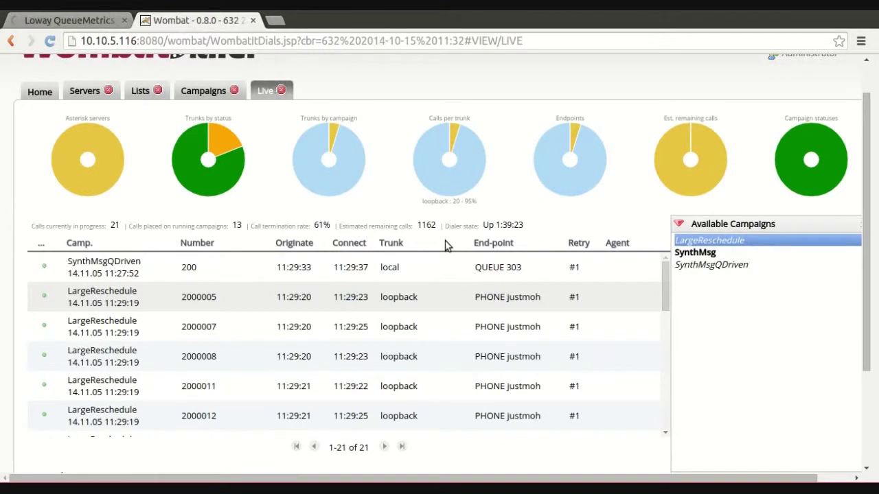
left_click(257, 267)
scroll(258, 267, "down", 5)
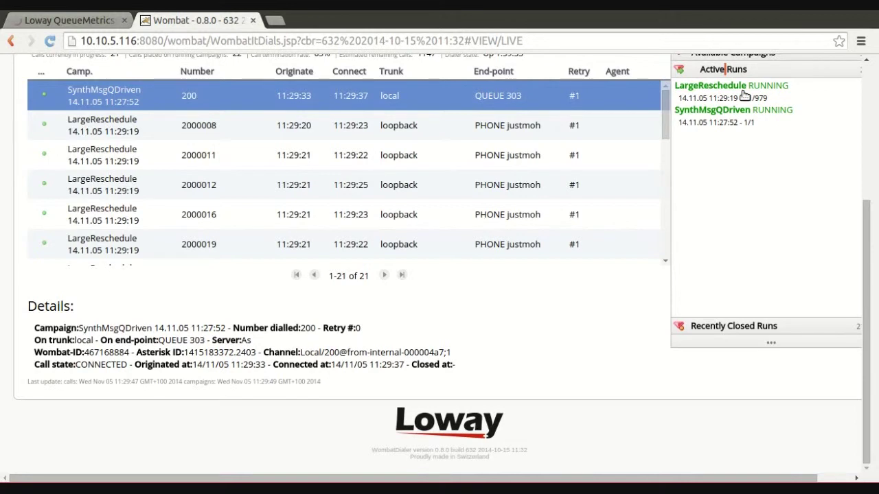
Review the closed LargeReschedule run of 14.10.23 23:54:21 and the activity report for the SynthMsgQDriven run of 14.11.05 11:27:52
left_click(764, 139)
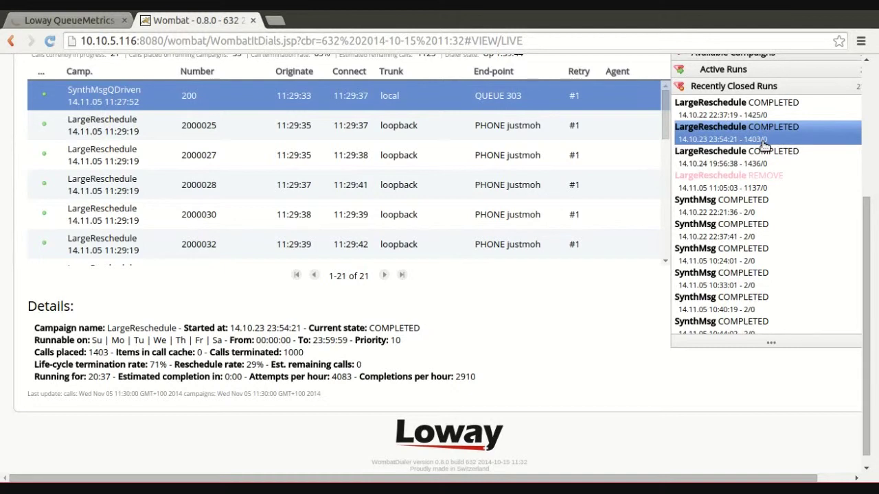
double_click(764, 140)
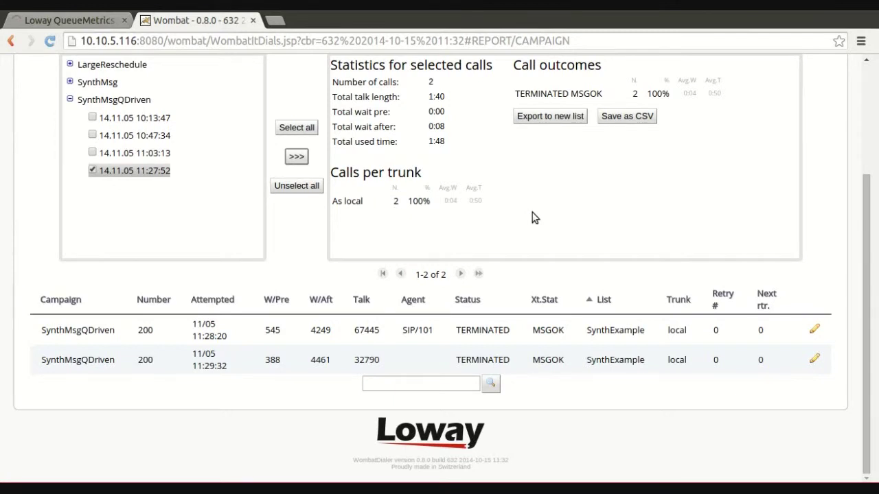
scroll(534, 218, "up", 2)
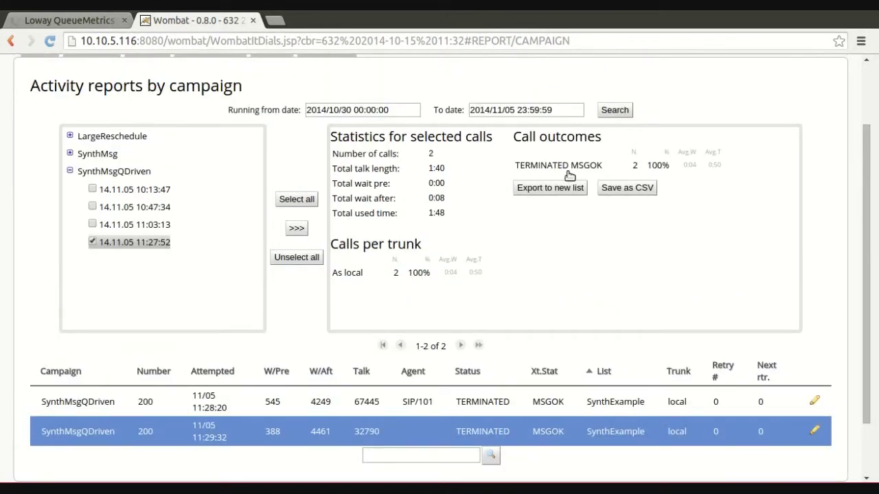